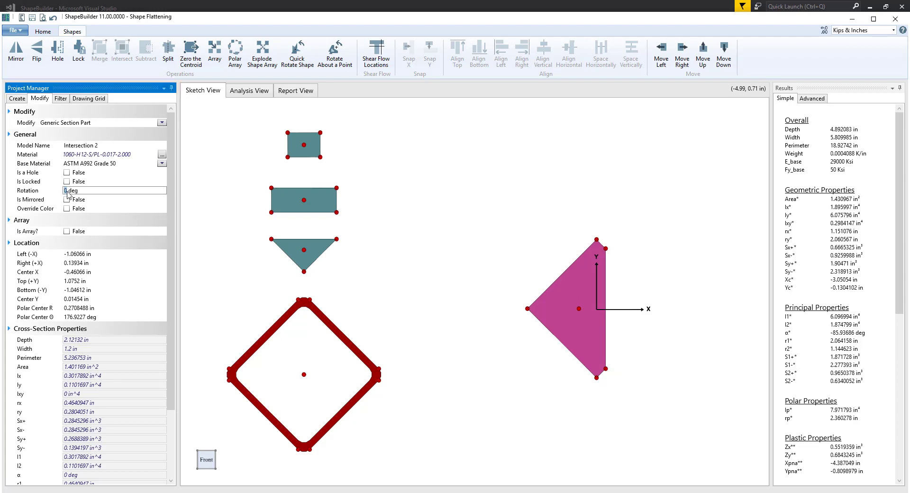
Step: Set the rotation of the large clipped-triangle part to -45 degrees
type("-45")
key("Return")
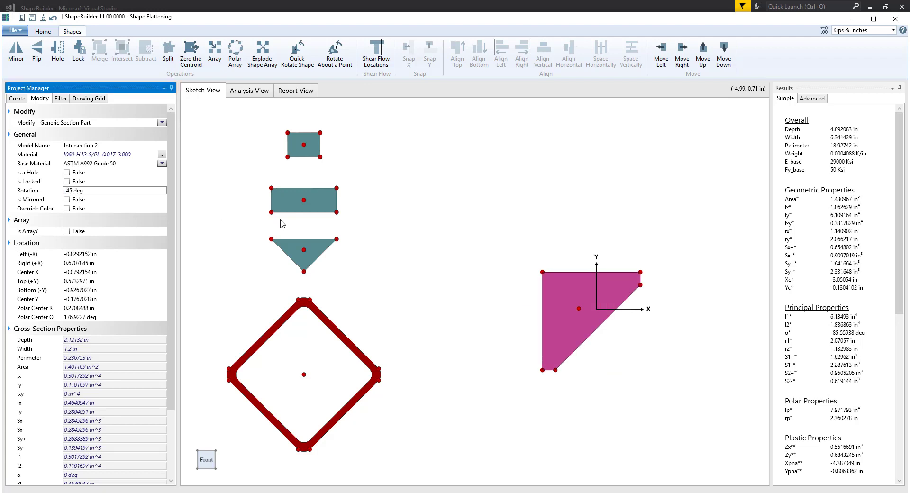
left_click(421, 257)
Step: Move the small triangle so its upper-left corner meets the wide rectangle's upper-left corner, and intersect the two parts into a trapezoid
left_click_drag(272, 239, 271, 187)
left_click(278, 201, "ctrl")
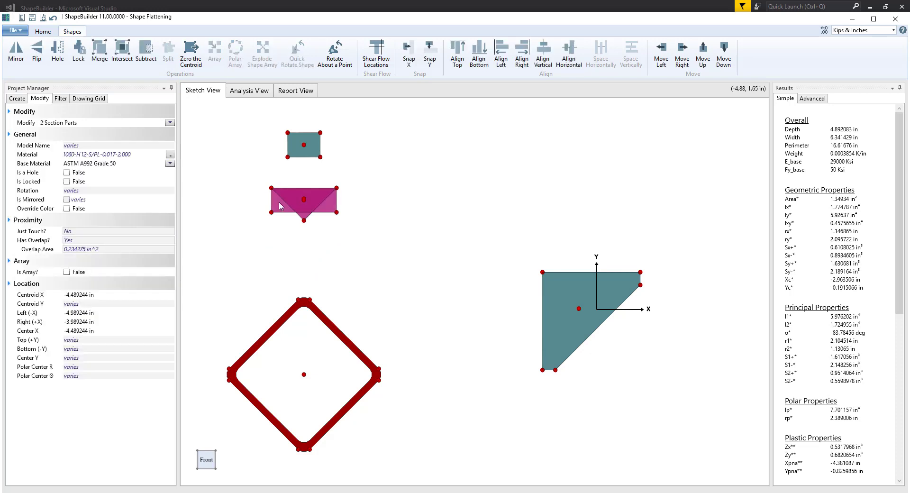
left_click(129, 54)
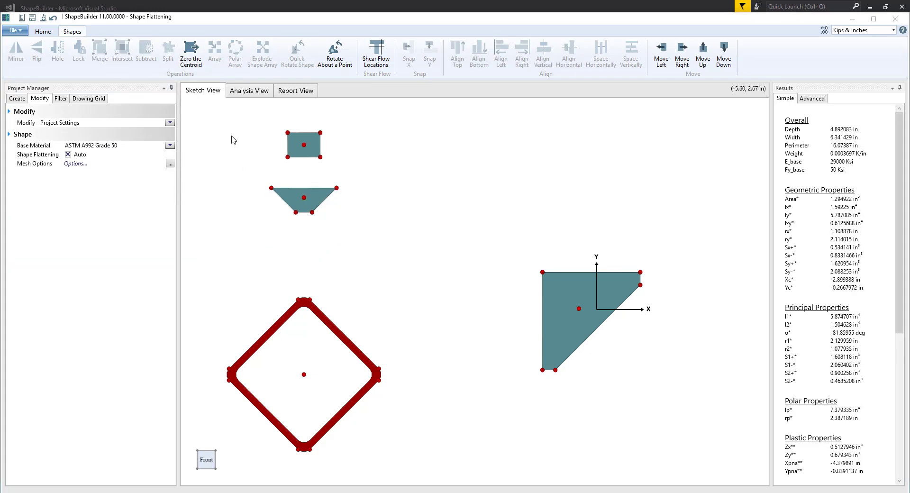
Step: Snap the small rectangle vertically onto the trapezoid's upper edge and merge both into one arrow-shaped part
left_click(308, 143)
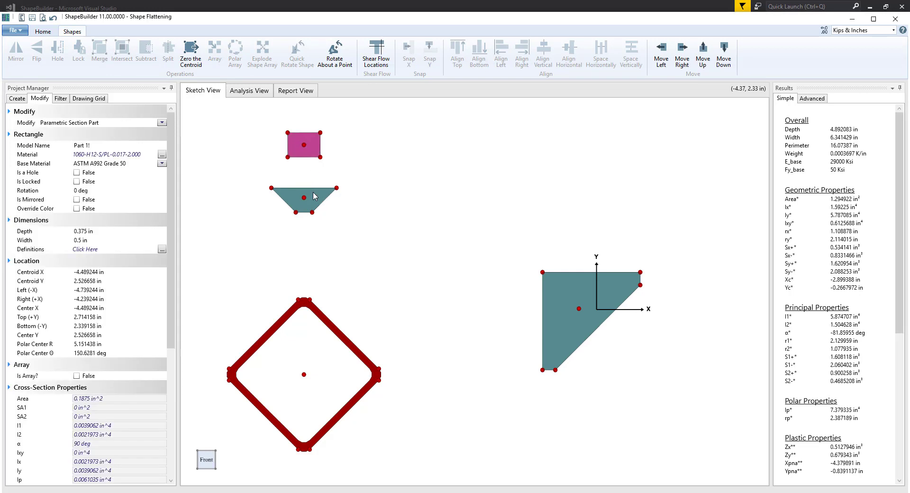
left_click(314, 203, "ctrl")
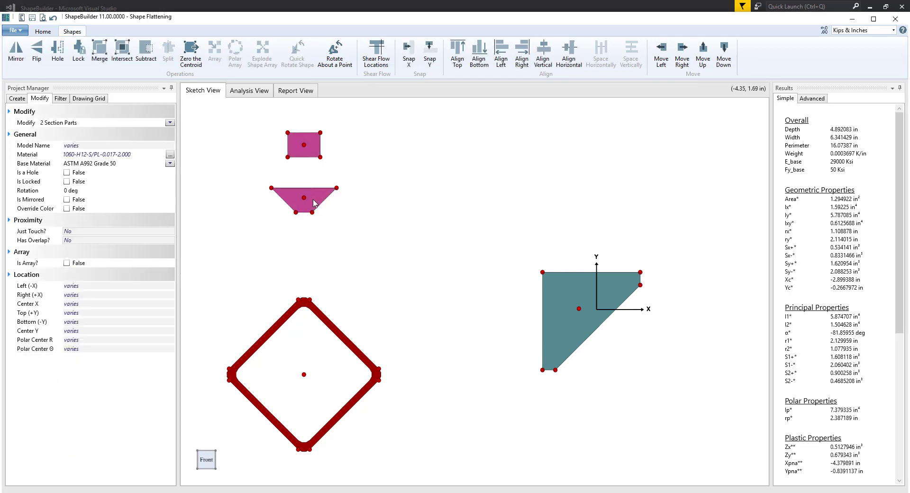
left_click(430, 52)
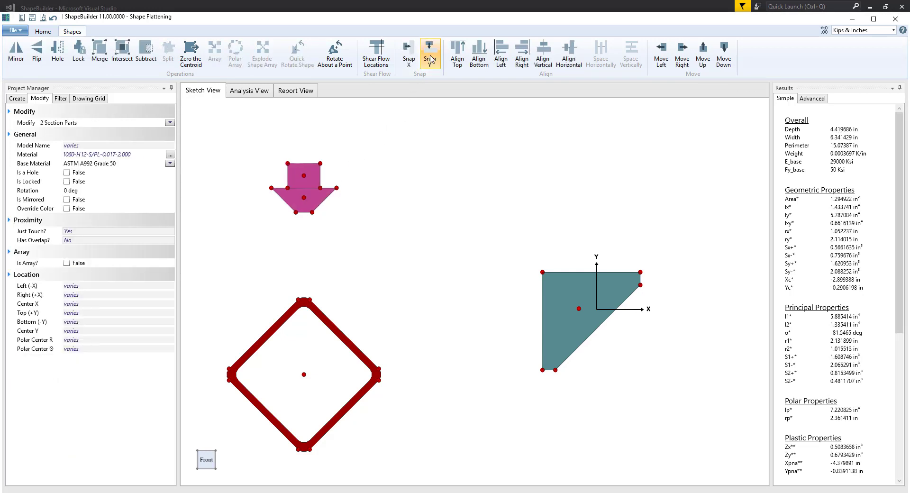
left_click(101, 49)
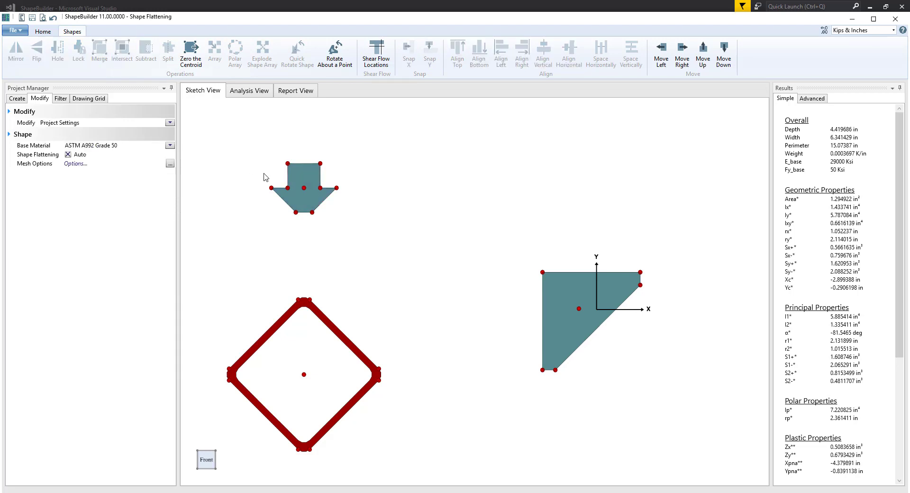
Step: Turn the merged arrow-shaped part into a hole and paste a copy of it
left_click(297, 175)
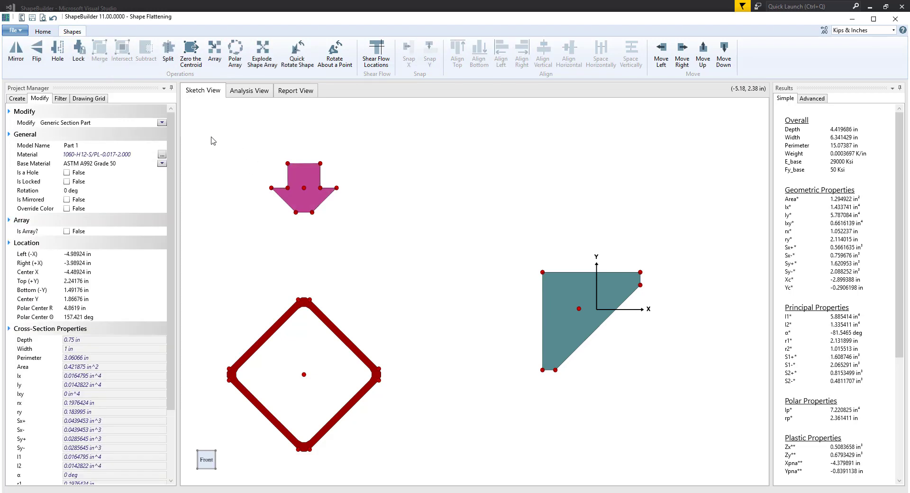
left_click(60, 57)
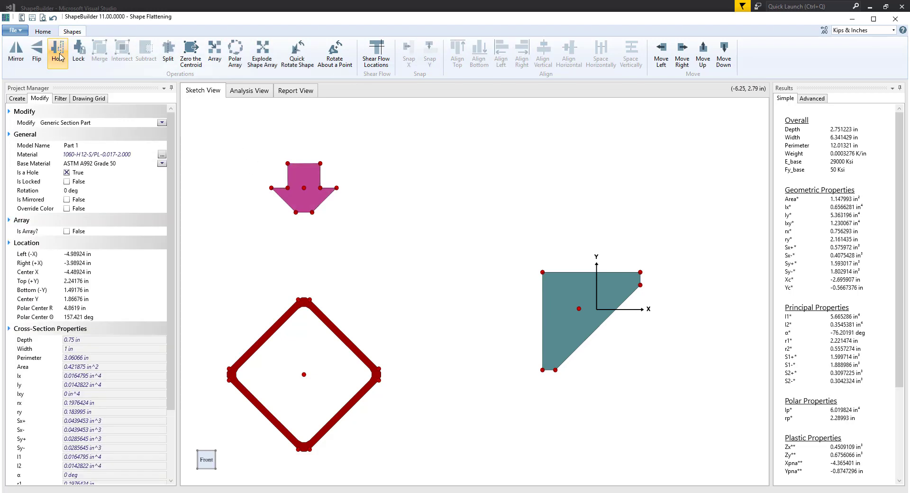
left_click(42, 31)
left_click(58, 51)
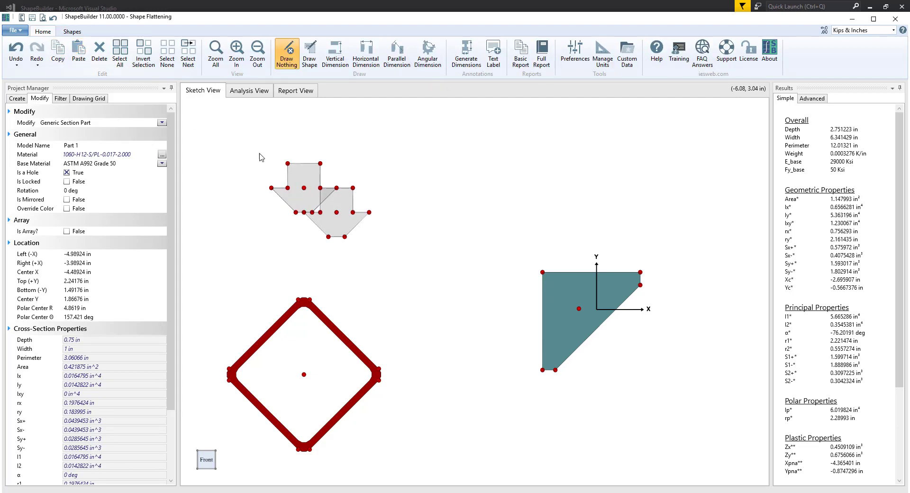
Step: Set the rotation of the copied arrow-shaped hole to 90 degrees
left_click(86, 190)
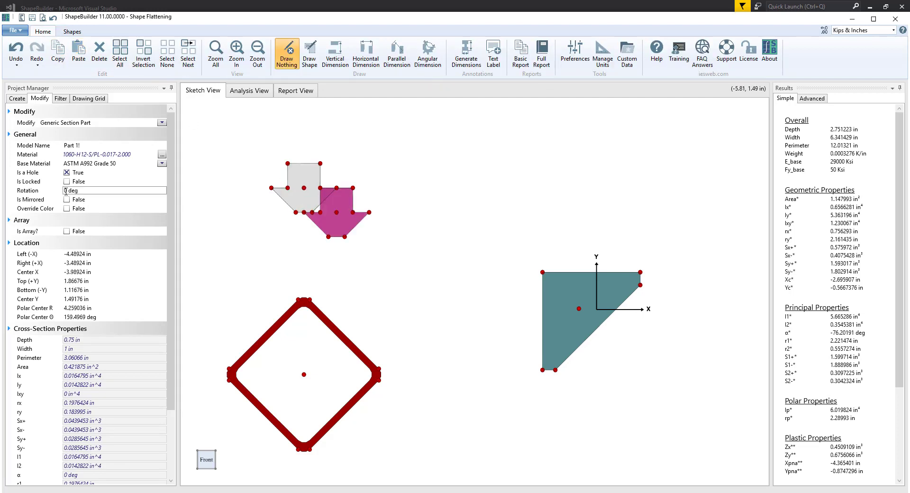
type("90")
key("Return")
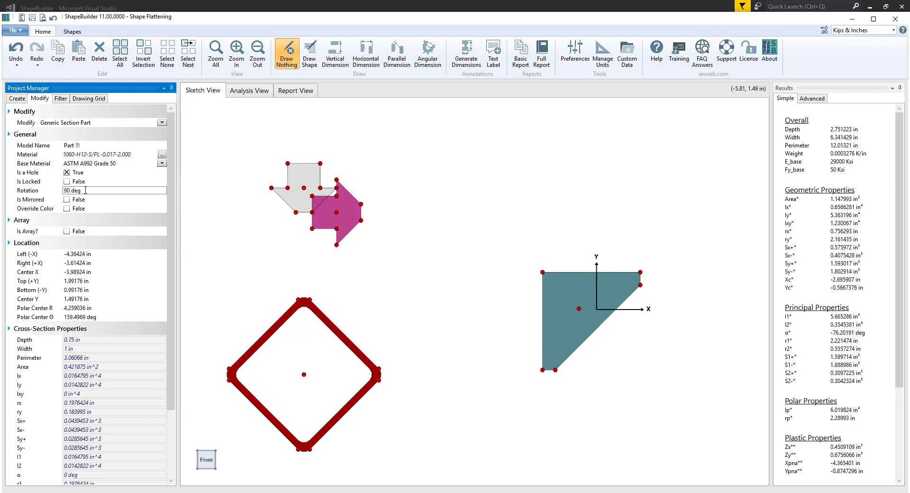
Step: Place the rotated hole's upper tip on the large part's upper-left corner and nudge it about 0.3 in down and 0.15 in right
left_click_drag(337, 180, 543, 273)
key("Down")
key("Down")
key("Down")
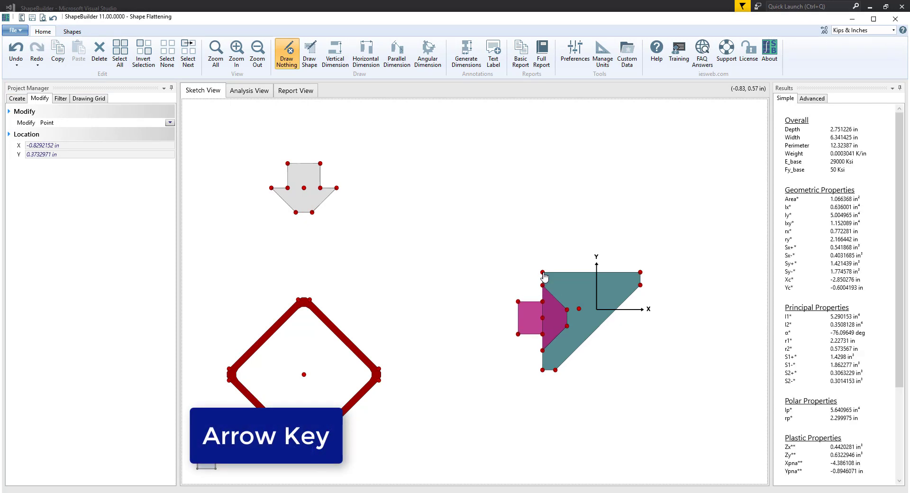
key("Right")
Step: Place the other hole's left tip on the large part's upper-left corner and nudge it about 0.3 in right and 0.15 in down
left_click_drag(271, 188, 541, 277)
key("Right")
key("Right")
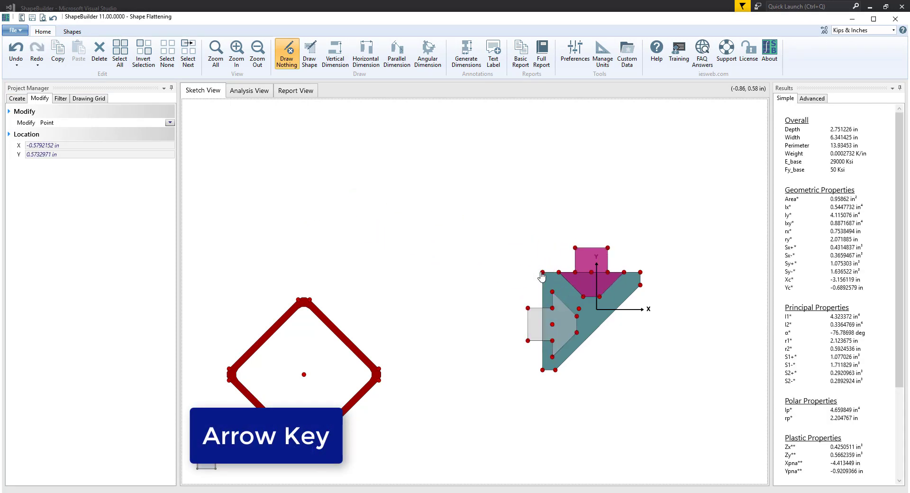
key("Down")
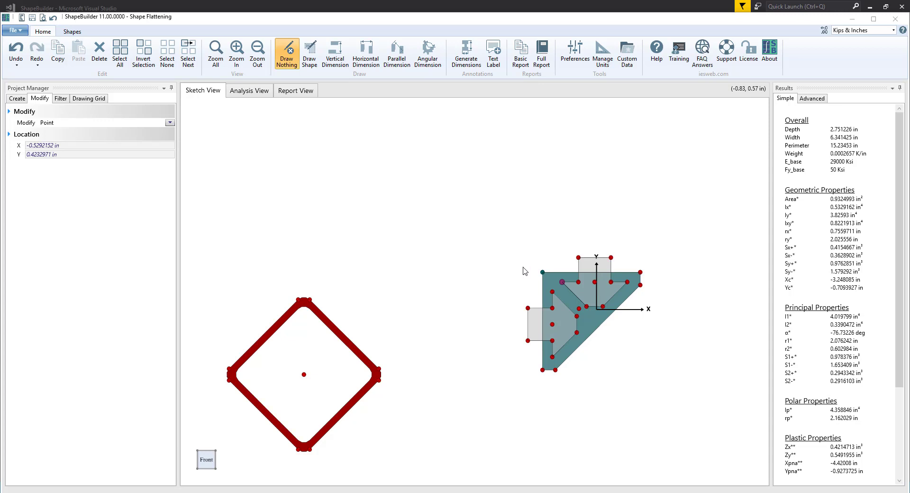
Step: Review the automatically flattened model in the Analysis View and return to the sketch
left_click(259, 97)
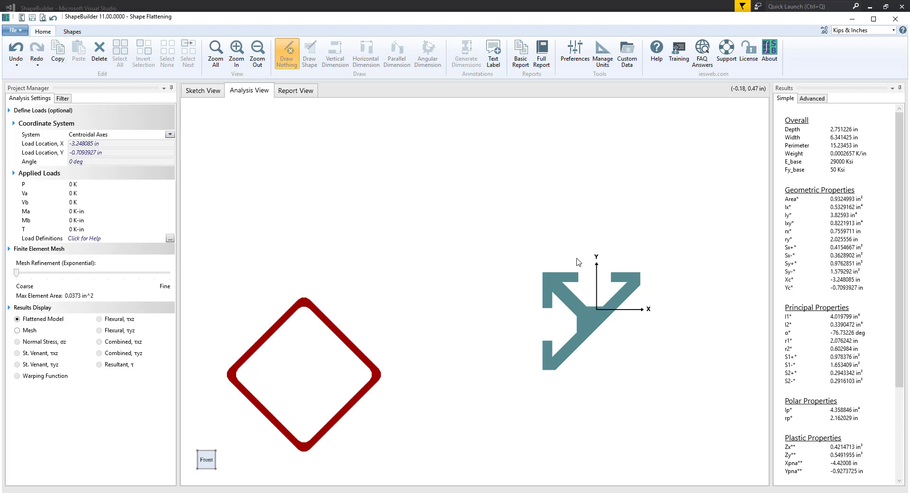
left_click(193, 93)
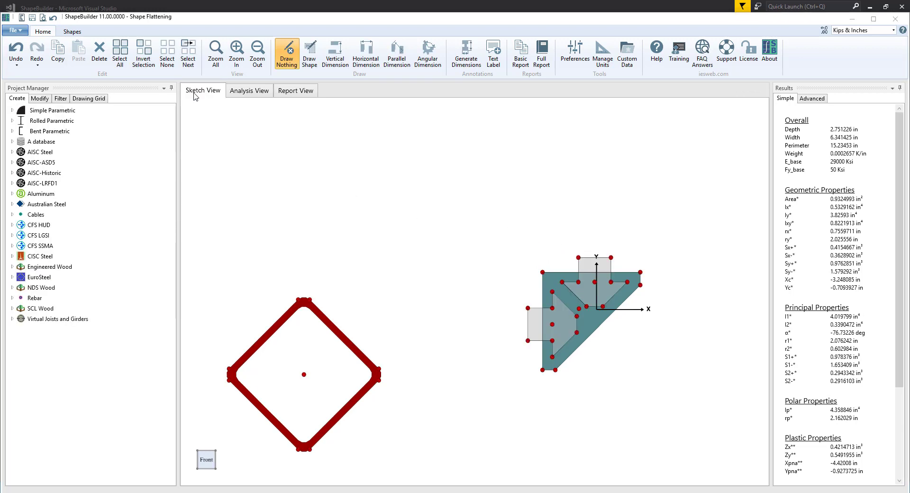
Step: Set the project's shape flattening to Manual and check its effect on the analysis model and the simple and advanced results
left_click(46, 102)
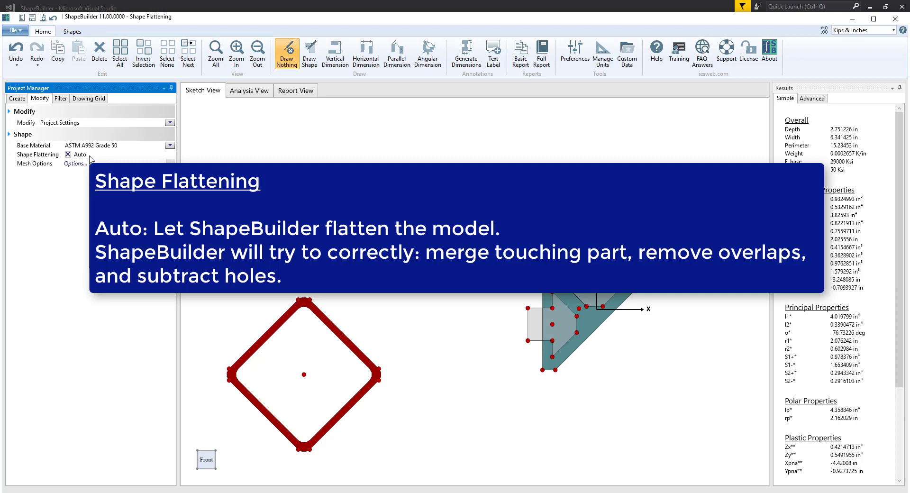
left_click(69, 155)
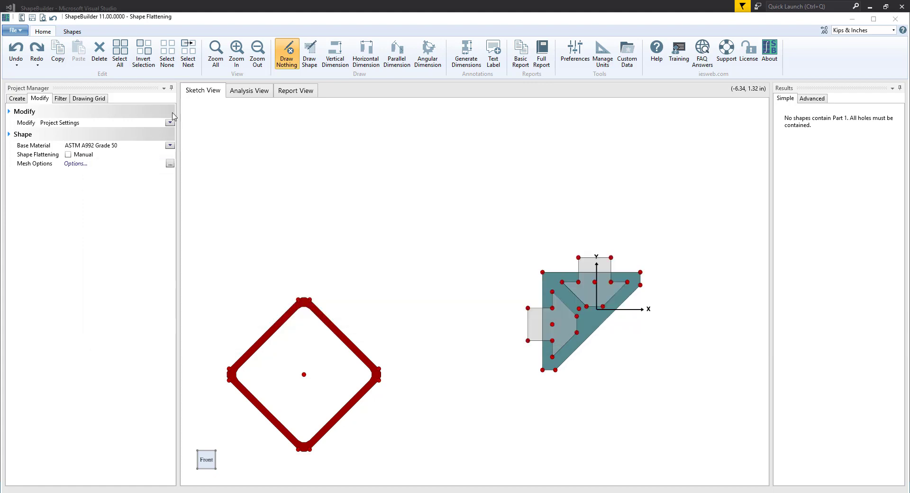
left_click(252, 91)
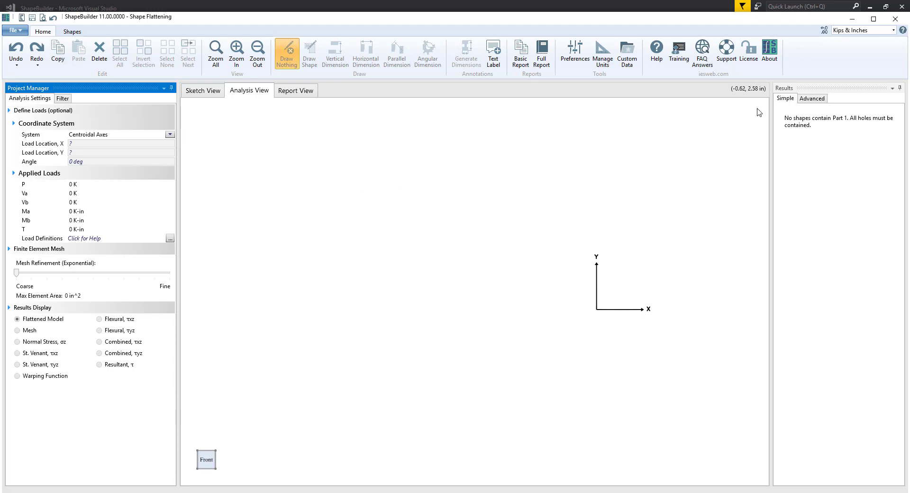
left_click(786, 101)
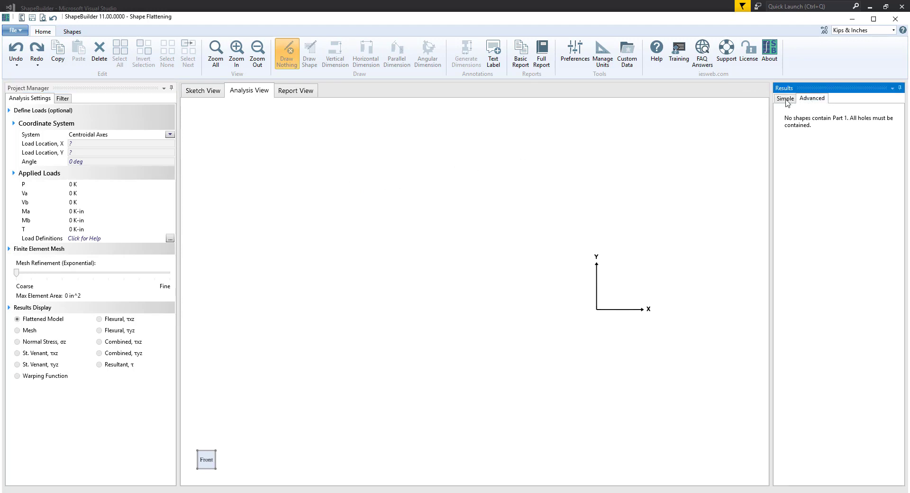
left_click(283, 138)
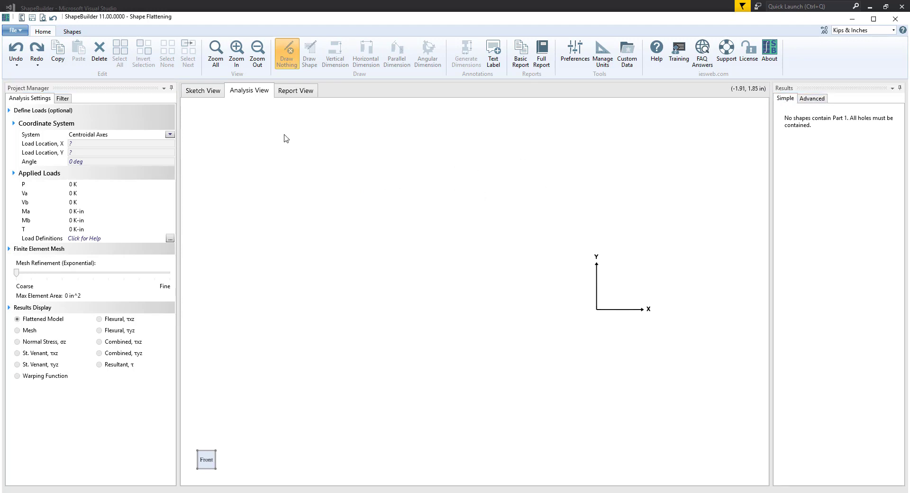
left_click(197, 91)
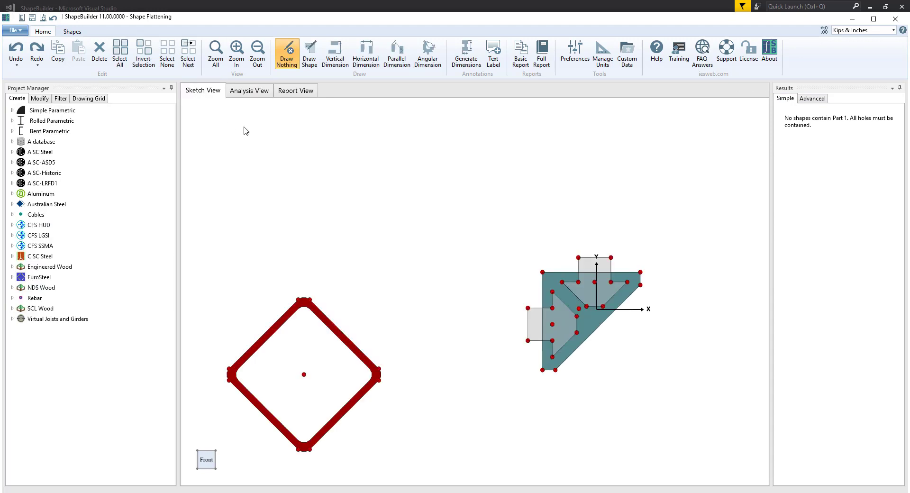
Step: Subtract the rotated arrow-shaped hole on the left side from the large part
left_click(535, 318)
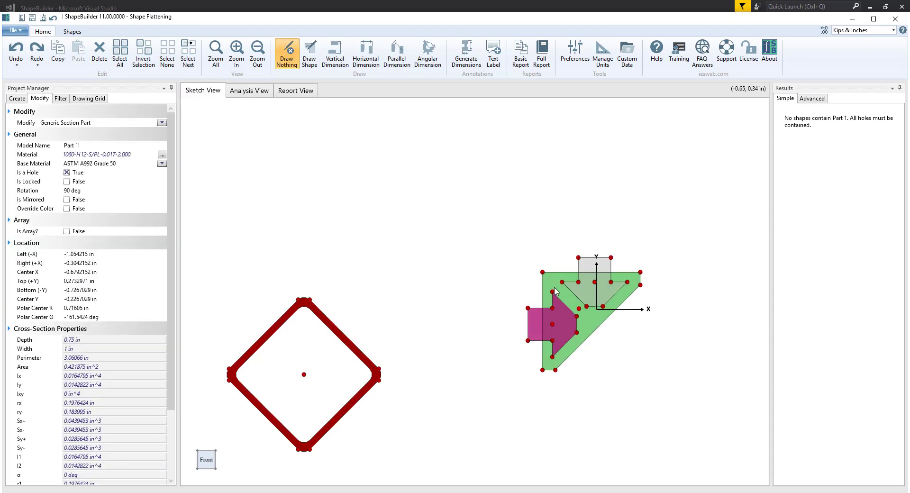
left_click(555, 291, "shift")
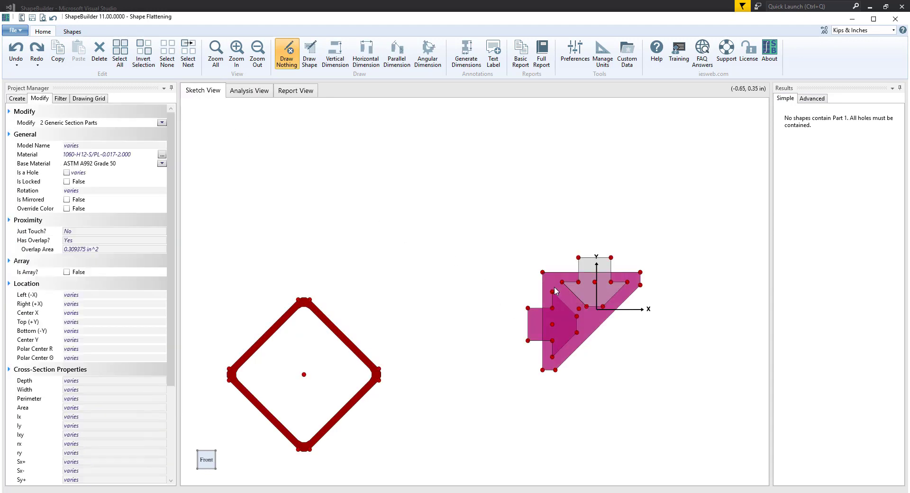
left_click(72, 31)
left_click(150, 57)
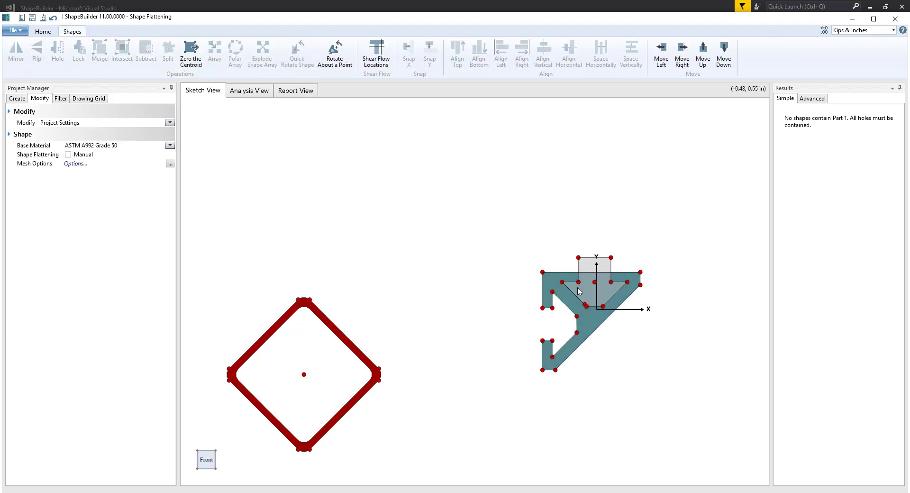
Step: Subtract the remaining arrow-shaped hole on the upper edge from the large part
left_click(557, 283)
left_click(552, 289, "shift")
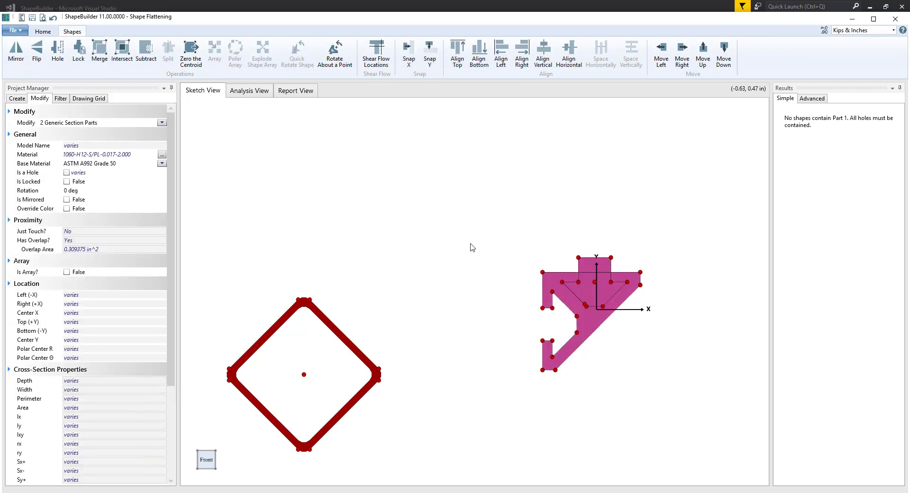
left_click(146, 55)
Step: Check the flattened model in the Analysis View and set the project's shape flattening back to Auto
left_click(255, 90)
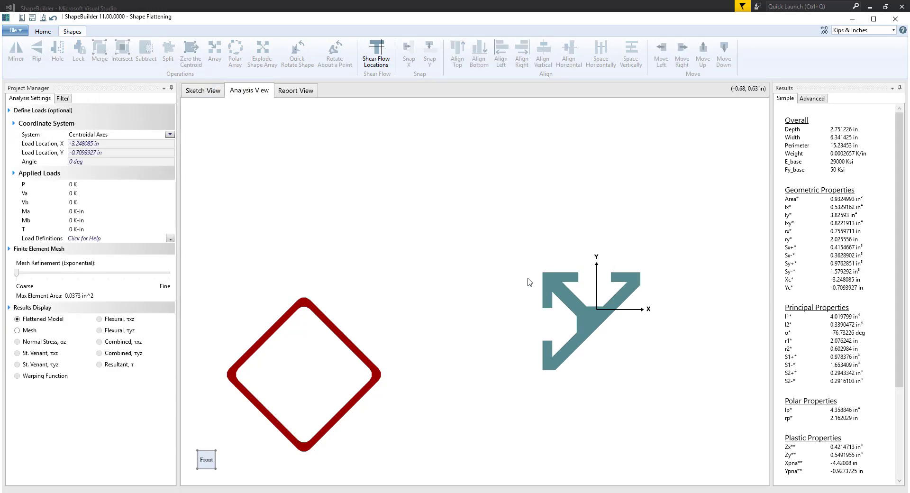
left_click(203, 92)
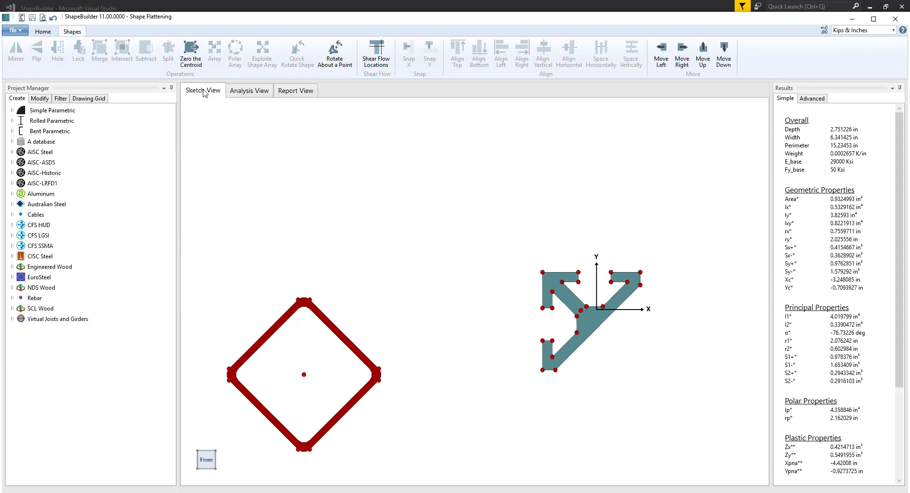
left_click(48, 99)
left_click(68, 154)
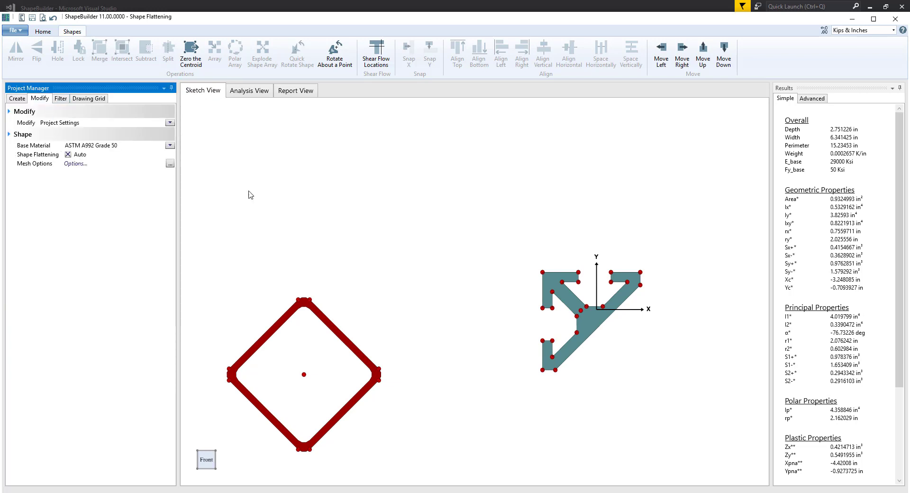
Step: Array the notched part 2 by 2 with 2.25 in spacing in X and Y, and explode the array into separate parts
left_click(568, 305)
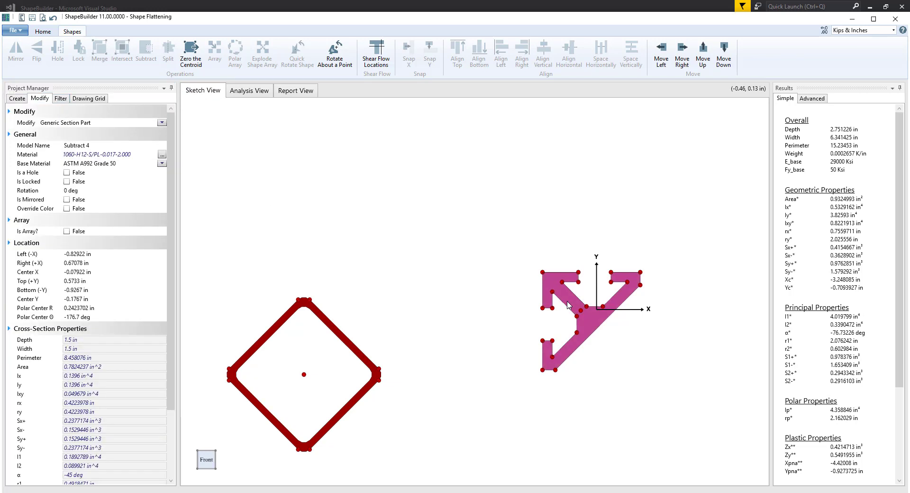
left_click(67, 231)
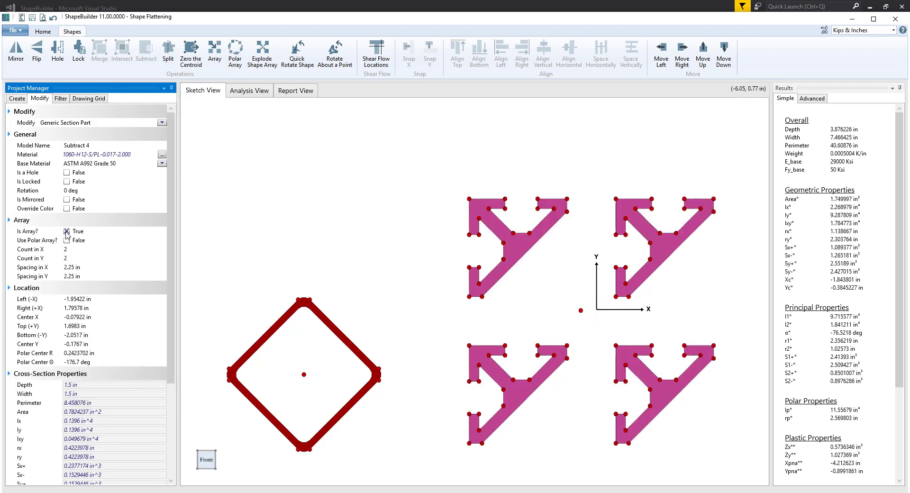
left_click(262, 53)
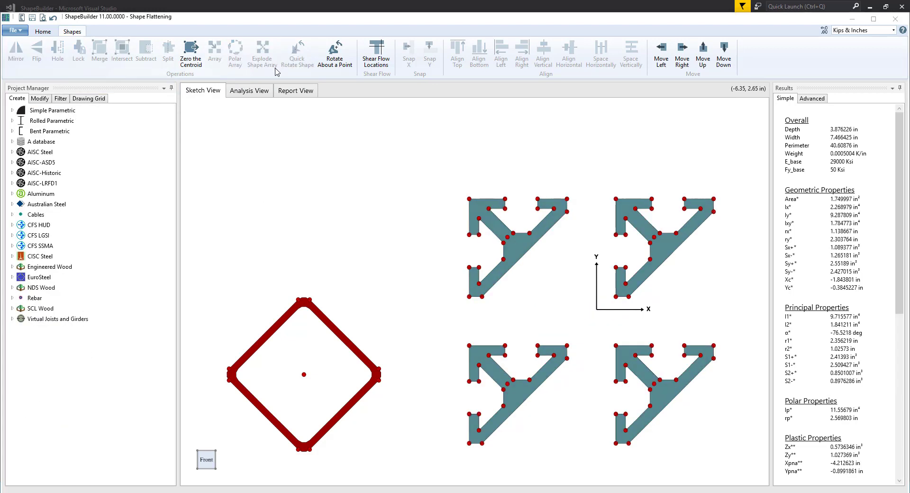
Step: Mirror the upper-right copy of the notched part
left_click(656, 243)
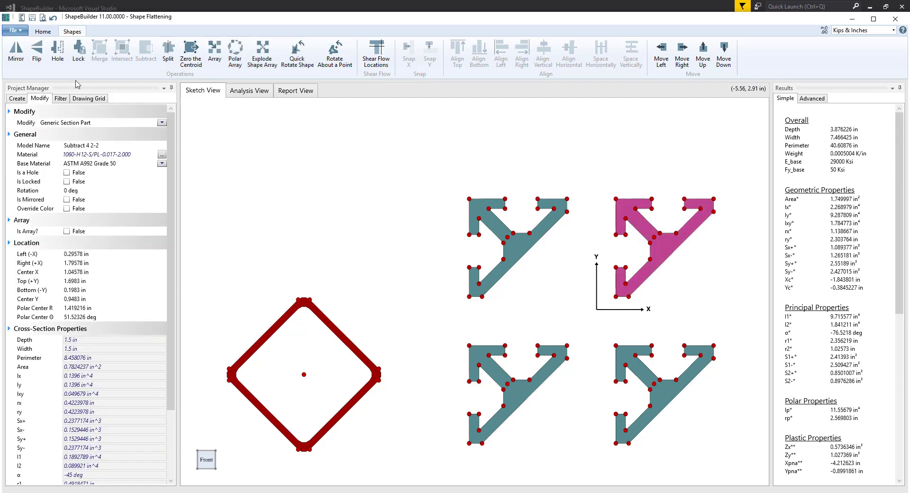
left_click(11, 57)
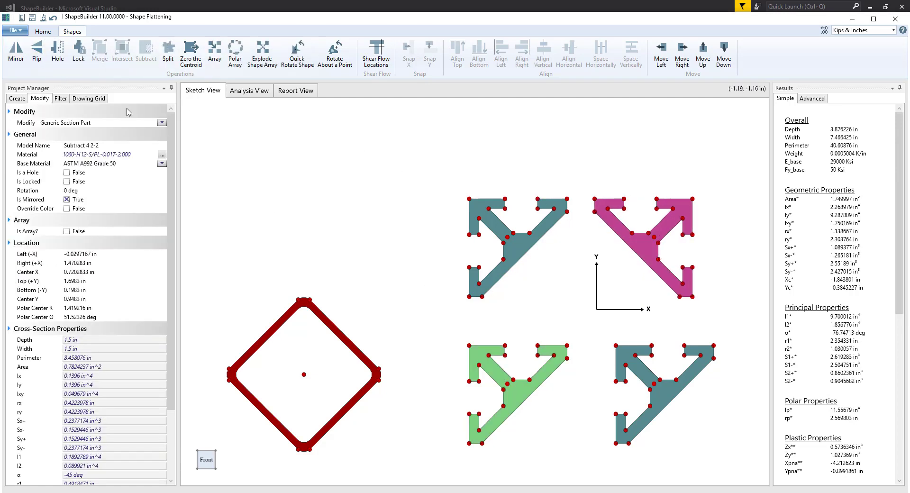
Step: Flip the lower-left copy of the notched part, and mirror and flip the lower-right copy
left_click(512, 374)
left_click(41, 56)
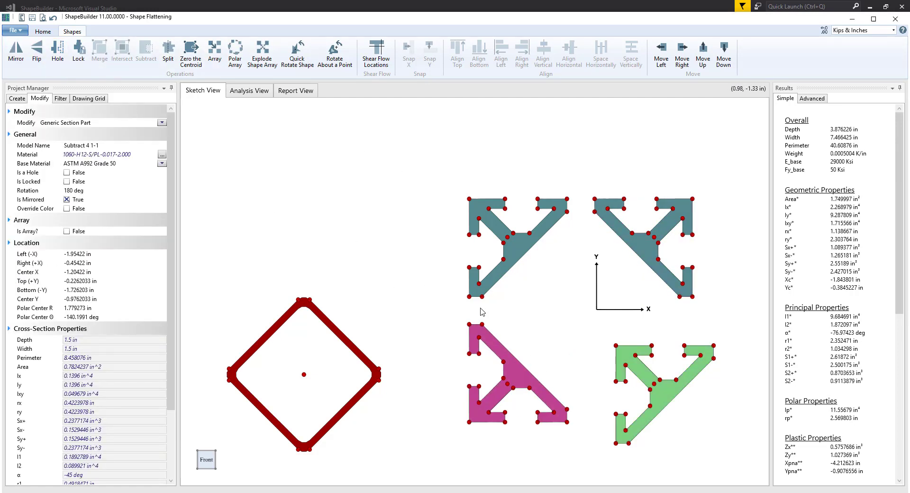
left_click(662, 401)
left_click(16, 52)
left_click(37, 52)
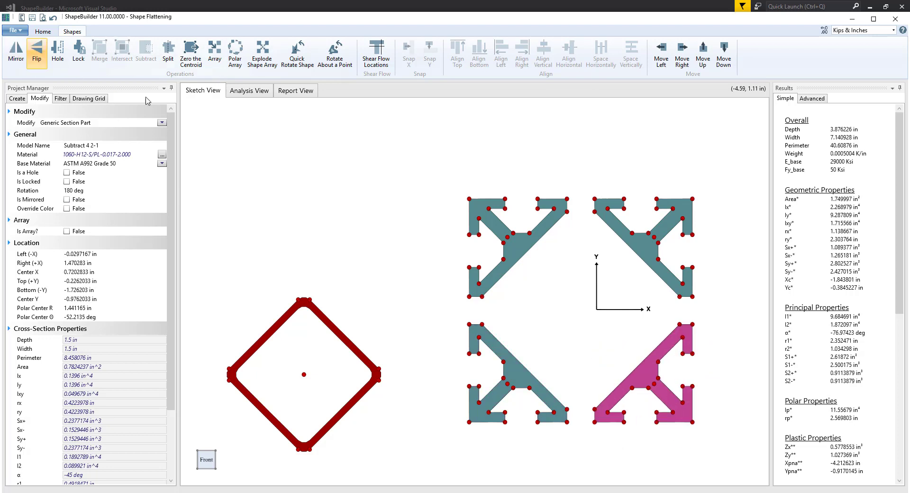
Step: Move the upper-left, lower-left and lower-right copies by their corner points so all four parts meet in a closed square frame
left_click_drag(566, 199, 594, 199)
left_click_drag(469, 325, 496, 296)
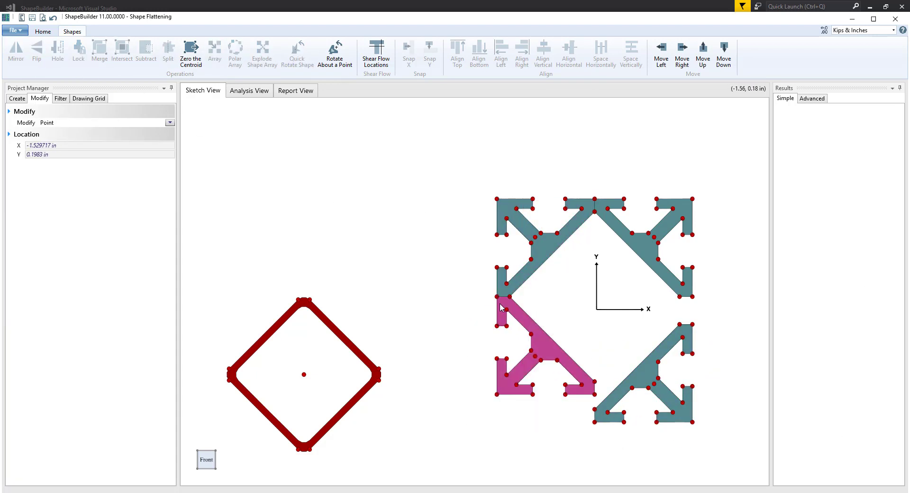
left_click_drag(595, 422, 596, 393)
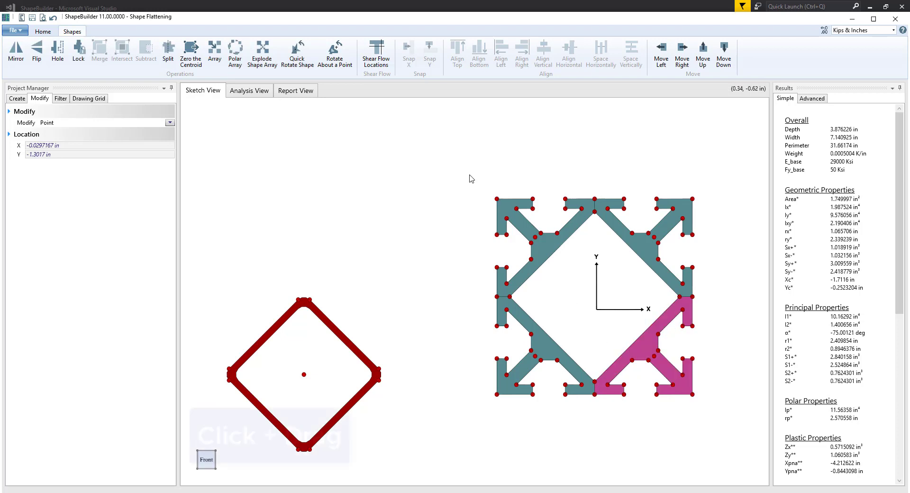
Step: Select all four joined notched parts and merge them into a single shape
left_click(612, 297)
left_click_drag(612, 298, 711, 411)
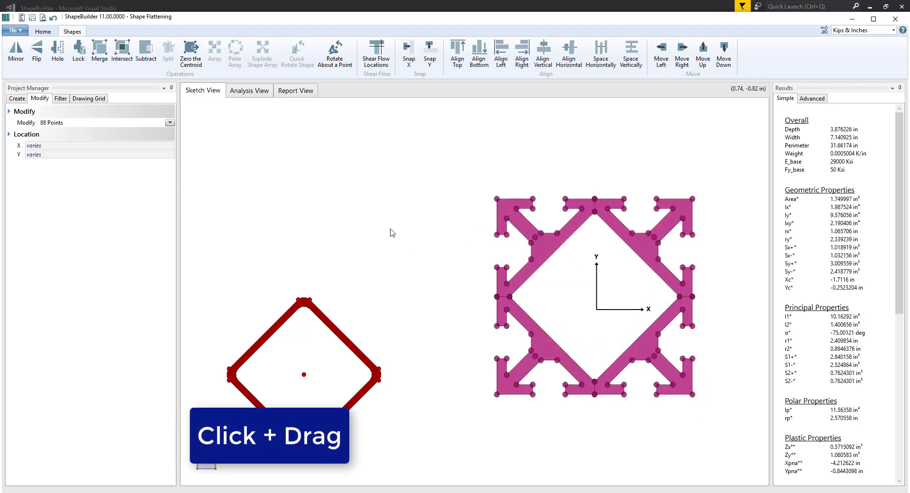
left_click(99, 56)
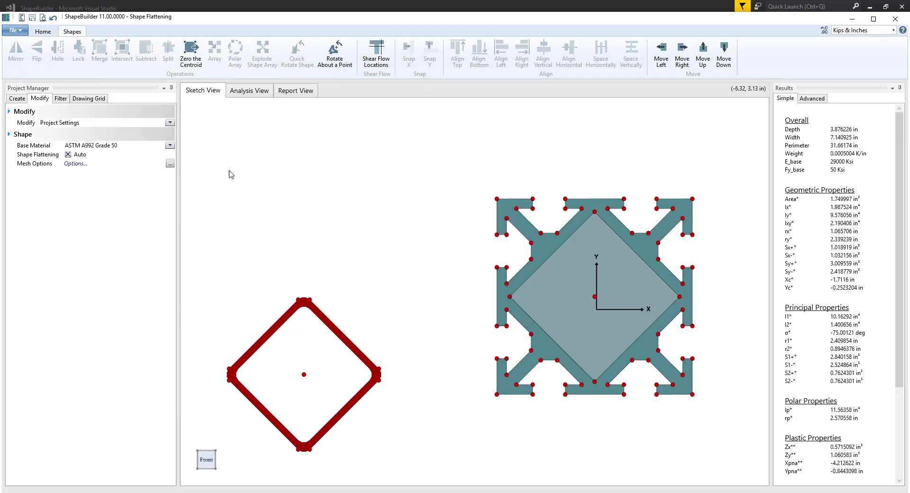
Step: Move the red diamond-shaped tube by its center point onto the center of the merged shape's hole, and inspect the flattened model
left_click_drag(304, 374, 594, 298)
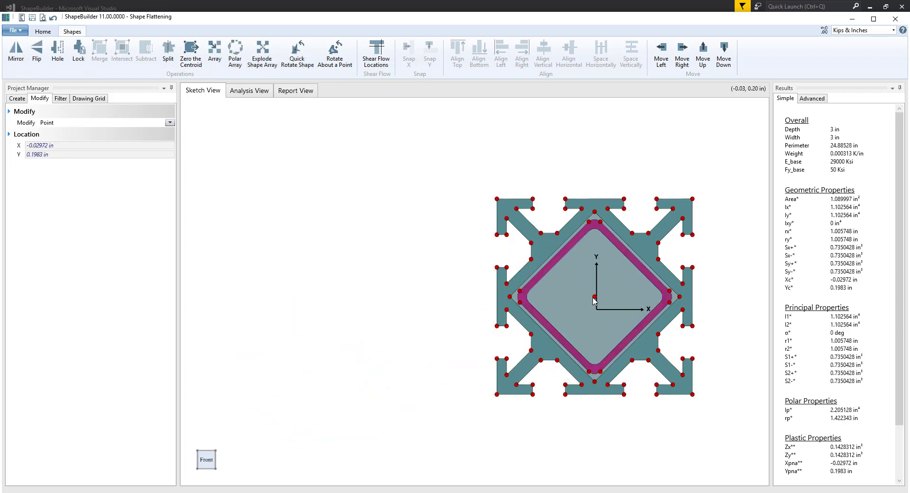
left_click(42, 32)
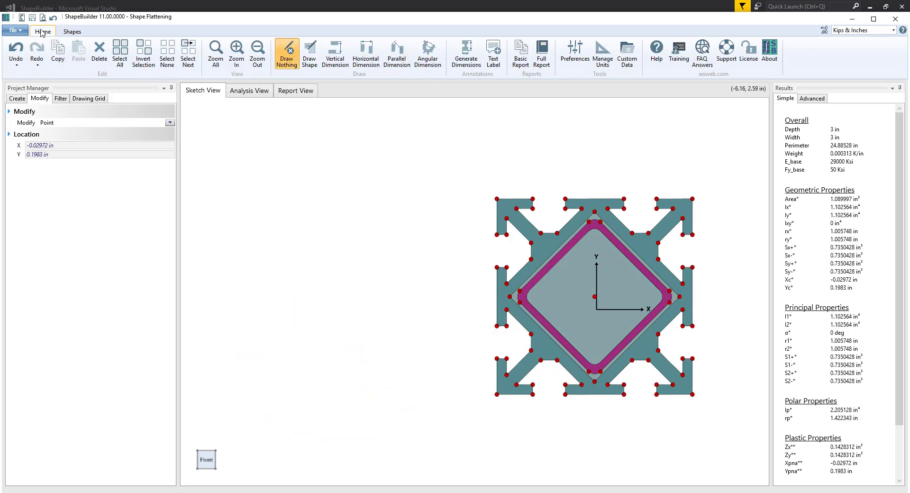
left_click(216, 54)
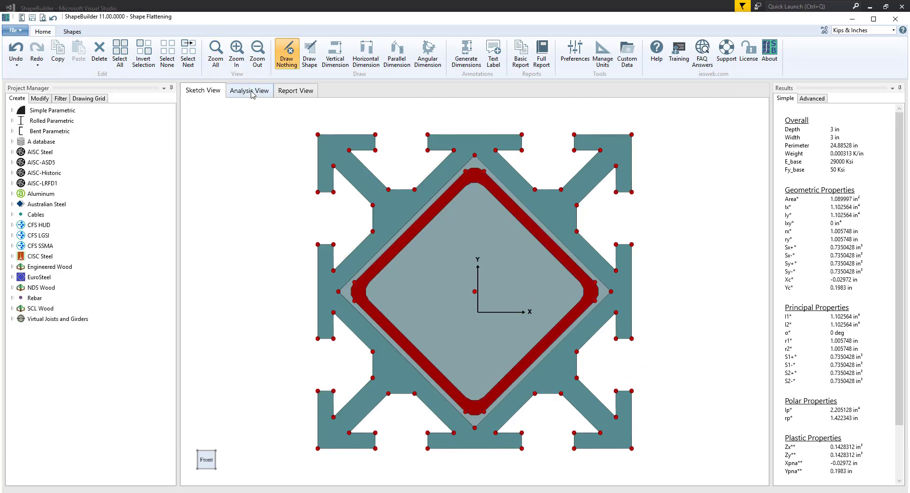
left_click(249, 91)
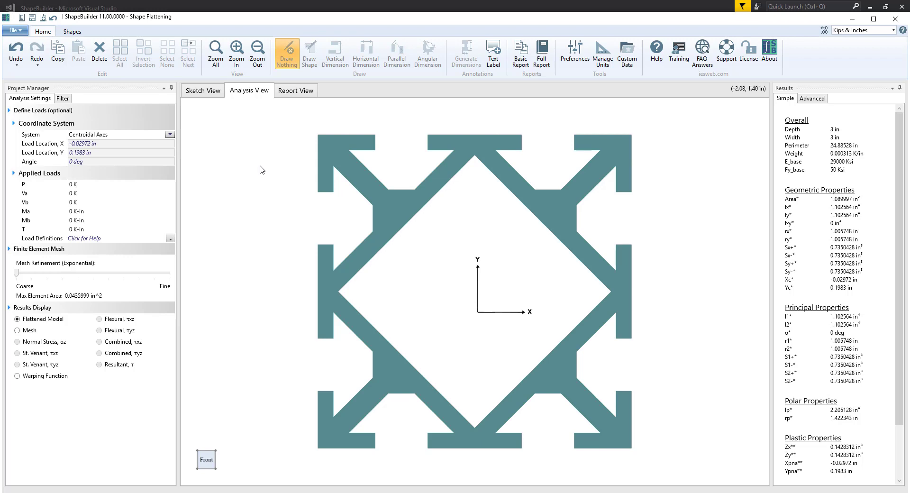
Step: Set the project's shape flattening to Manual and inspect the flattened model in the Analysis View
left_click(204, 92)
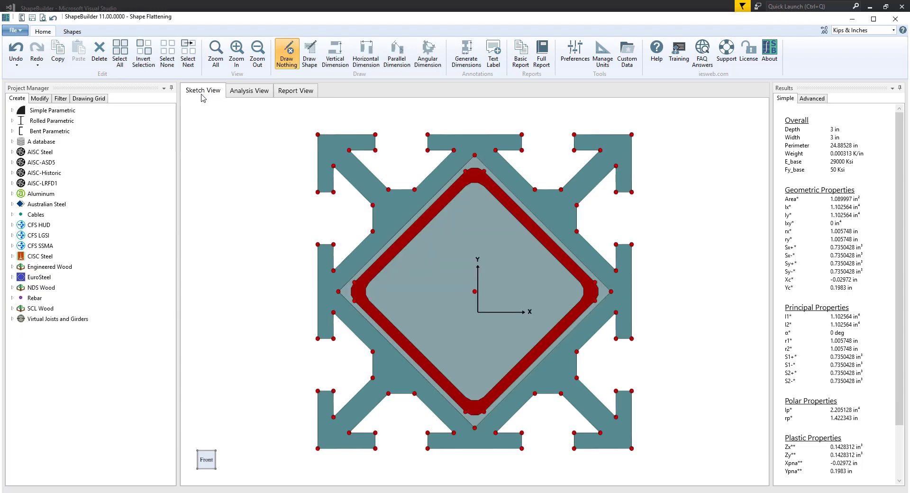
left_click(39, 99)
left_click(68, 155)
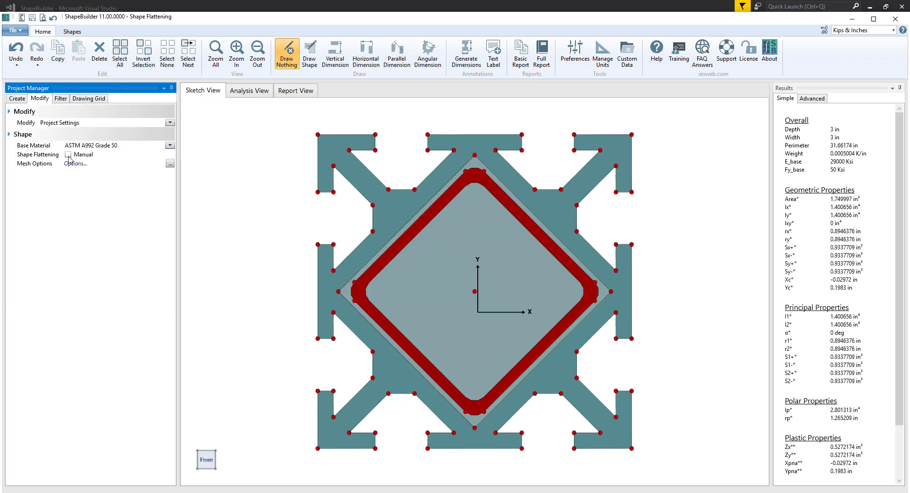
left_click(256, 92)
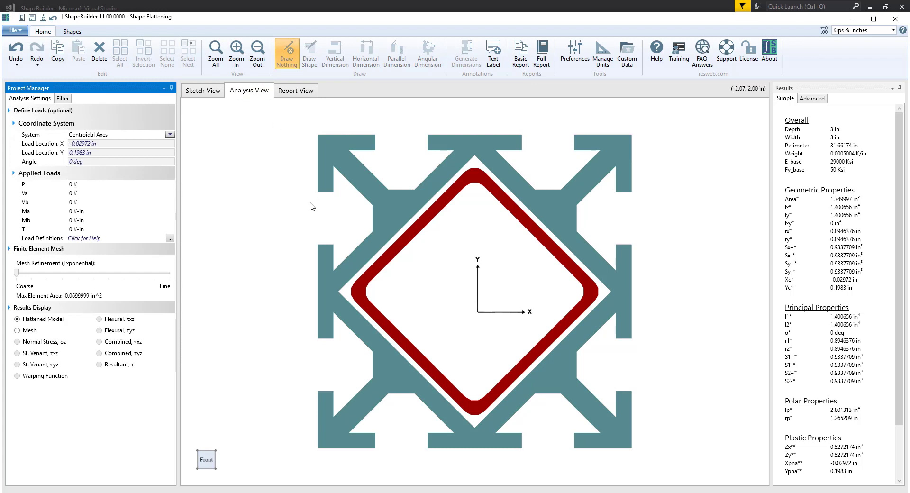